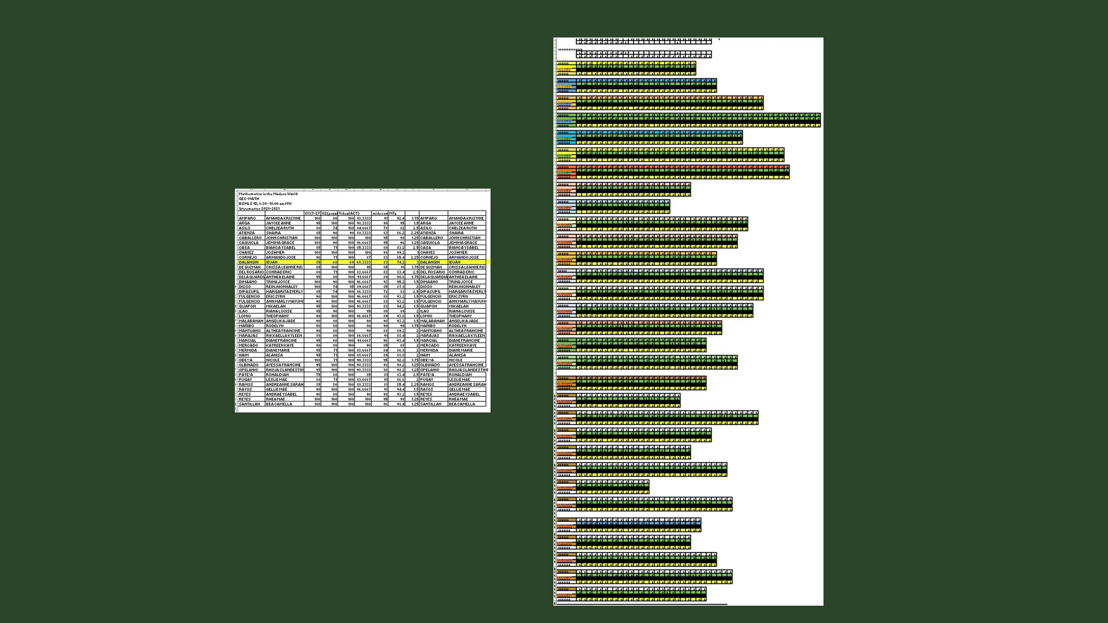
# Advance the PowerPoint slide past the spreadsheet image to reach the Excel CIPHER sheet
pyautogui.press('Right')
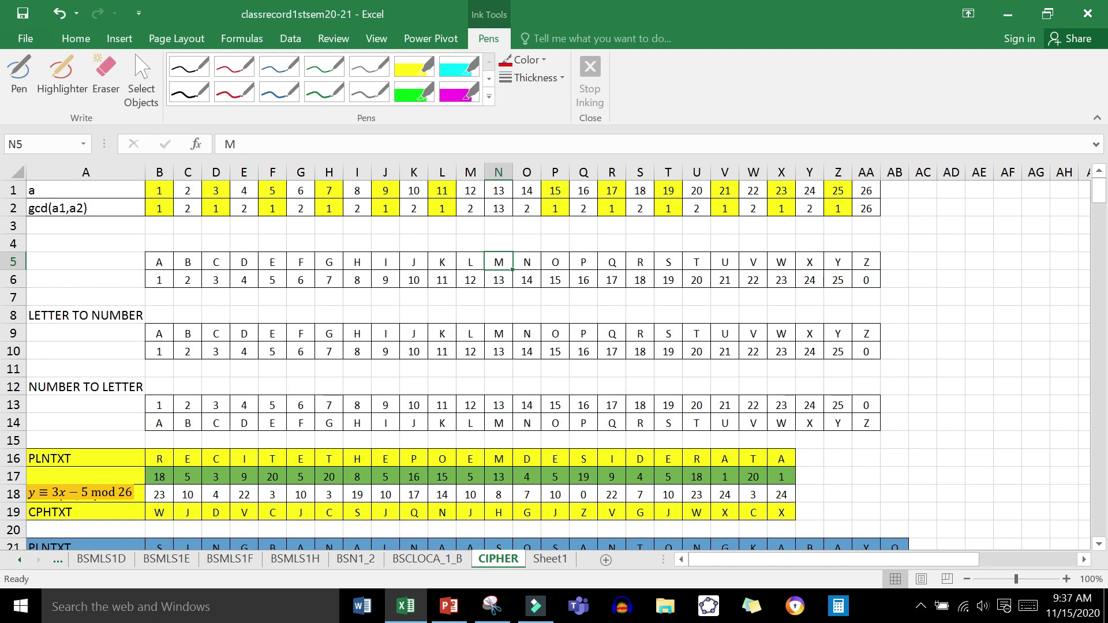
# Handwrite y = ax + b mod 26 in red ink above the letter table and underline the a
pyautogui.moveTo(891, 197); pyautogui.dragTo(909, 188)
pyautogui.moveTo(904, 221); pyautogui.dragTo(932, 200)
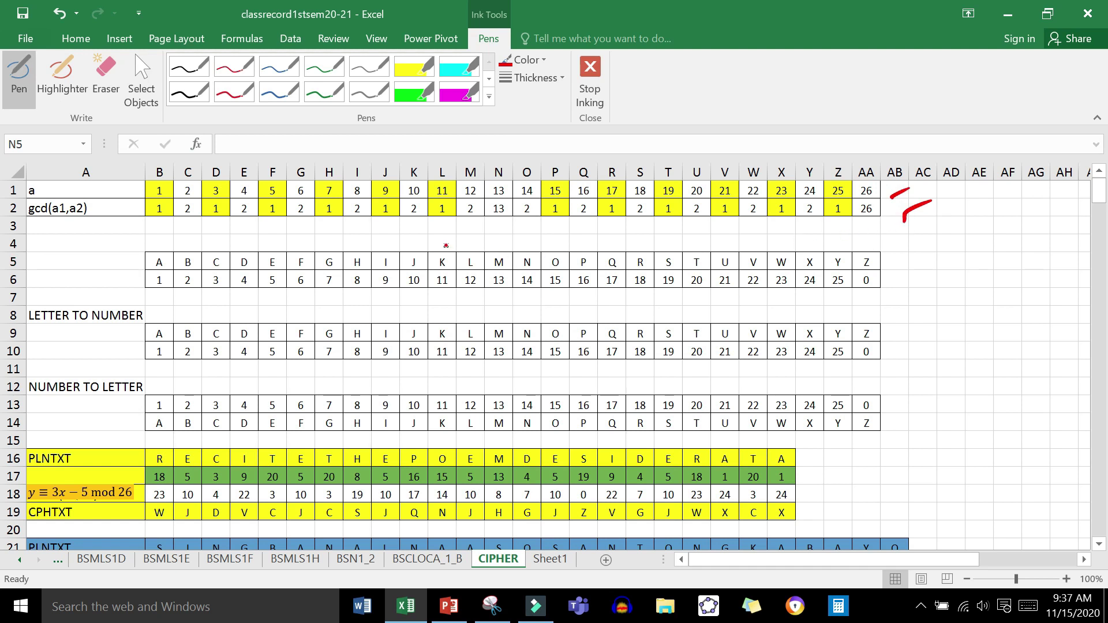
pyautogui.moveTo(408, 223)
pyautogui.mouseDown()
pyautogui.moveTo(409, 248)
pyautogui.moveTo(446, 227)
pyautogui.moveTo(456, 240)
pyautogui.moveTo(508, 244)
pyautogui.mouseUp()
pyautogui.moveTo(507, 231)
pyautogui.mouseDown()
pyautogui.moveTo(495, 244)
pyautogui.moveTo(526, 247)
pyautogui.mouseUp()
pyautogui.moveTo(520, 239)
pyautogui.mouseDown()
pyautogui.moveTo(599, 229)
pyautogui.moveTo(612, 247)
pyautogui.moveTo(625, 234)
pyautogui.mouseUp()
pyautogui.moveTo(642, 236); pyautogui.dragTo(647, 247)
pyautogui.moveTo(661, 232)
pyautogui.mouseDown()
pyautogui.moveTo(676, 252)
pyautogui.moveTo(688, 242)
pyautogui.mouseUp()
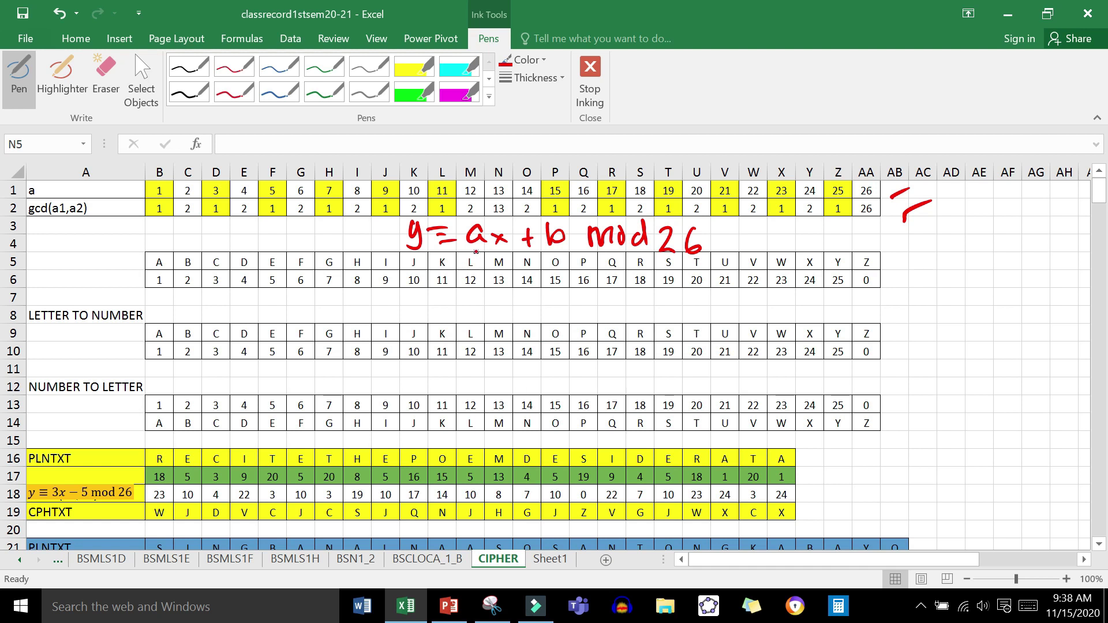
pyautogui.moveTo(469, 255); pyautogui.dragTo(484, 252)
pyautogui.moveTo(667, 269); pyautogui.dragTo(722, 262)
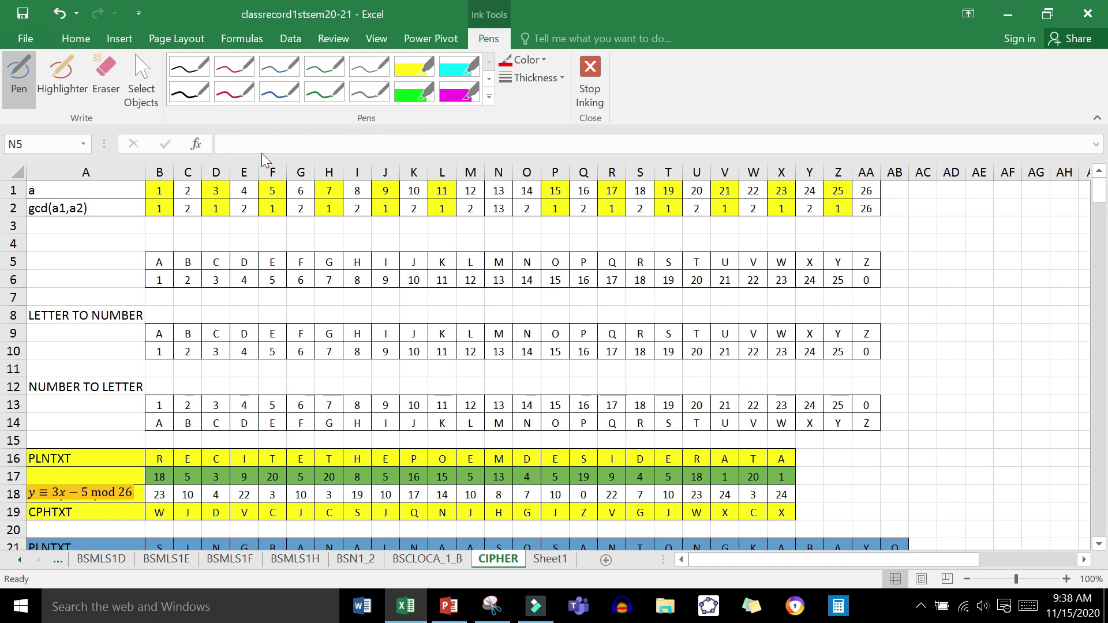
# Stop inking and enter =GCD(B1,26) in cell B3
pyautogui.click(19, 75)
pyautogui.click(160, 226)
pyautogui.write('=')
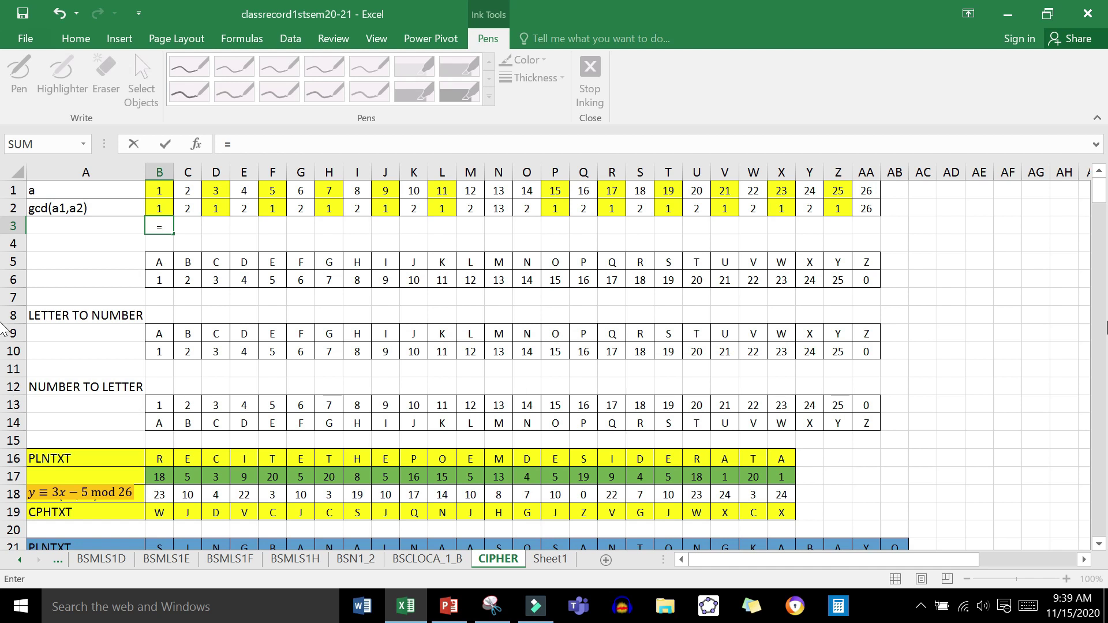
pyautogui.write('GCD')
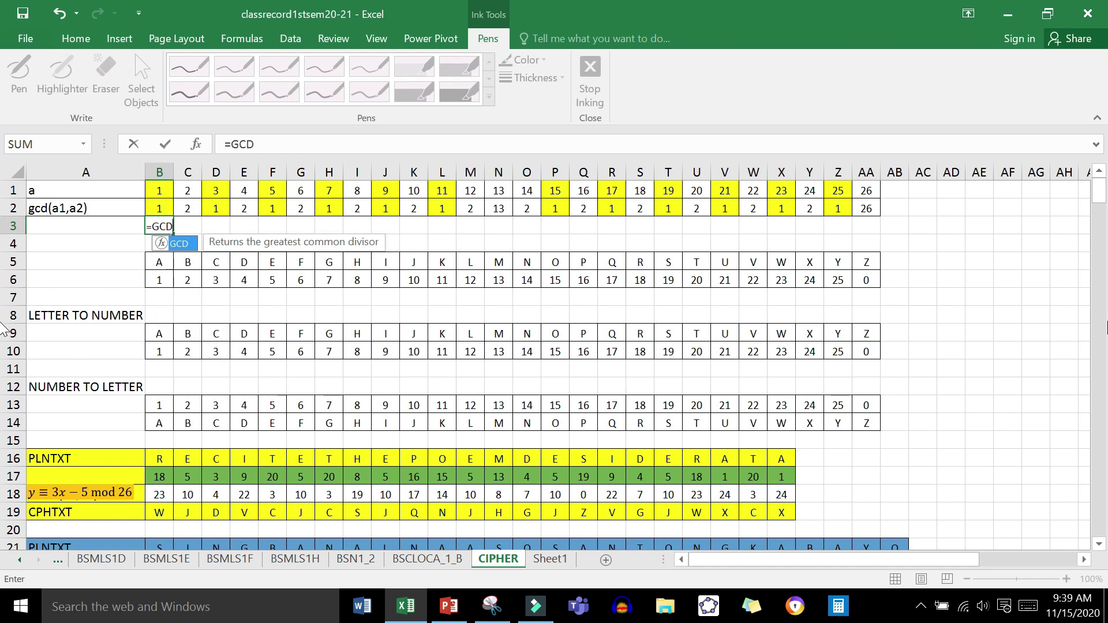
pyautogui.write('(')
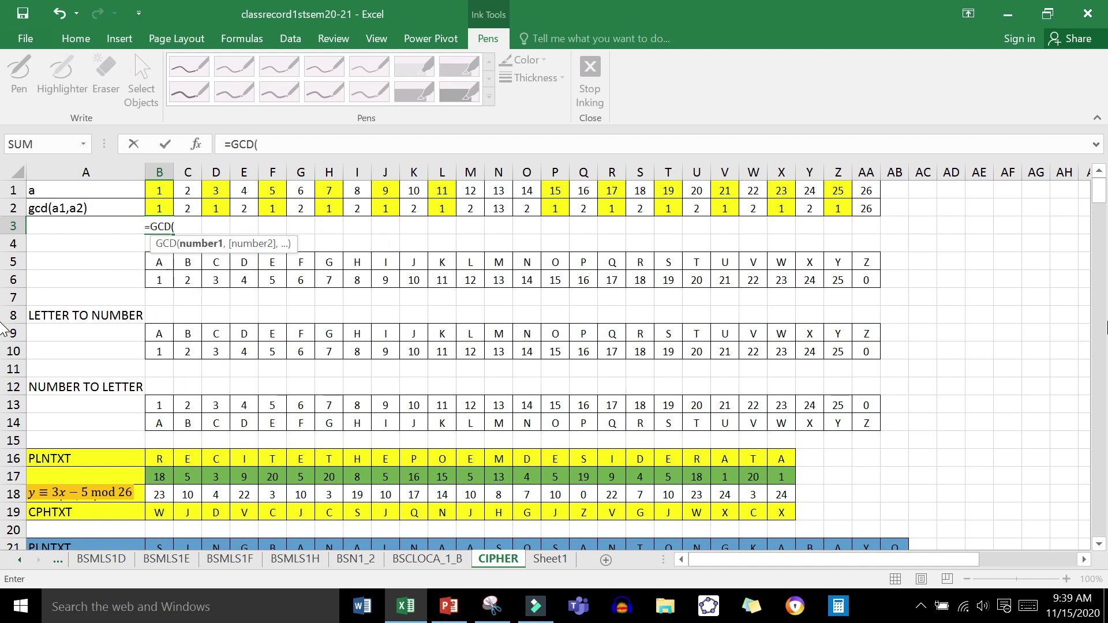
pyautogui.write('B')
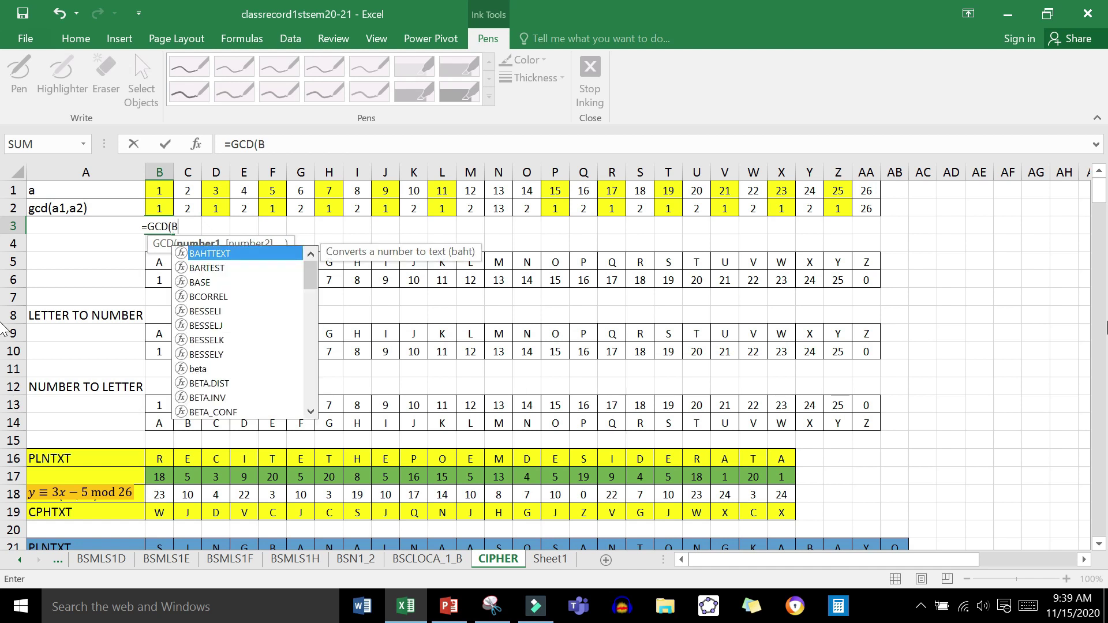
pyautogui.write('1,26)')
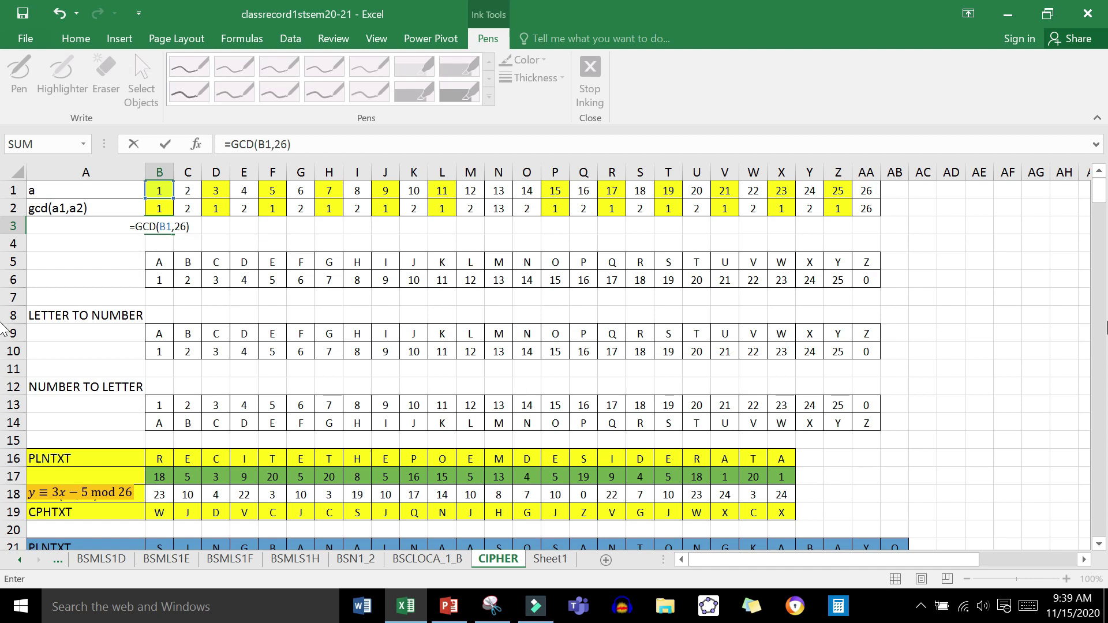
pyautogui.press('Return')
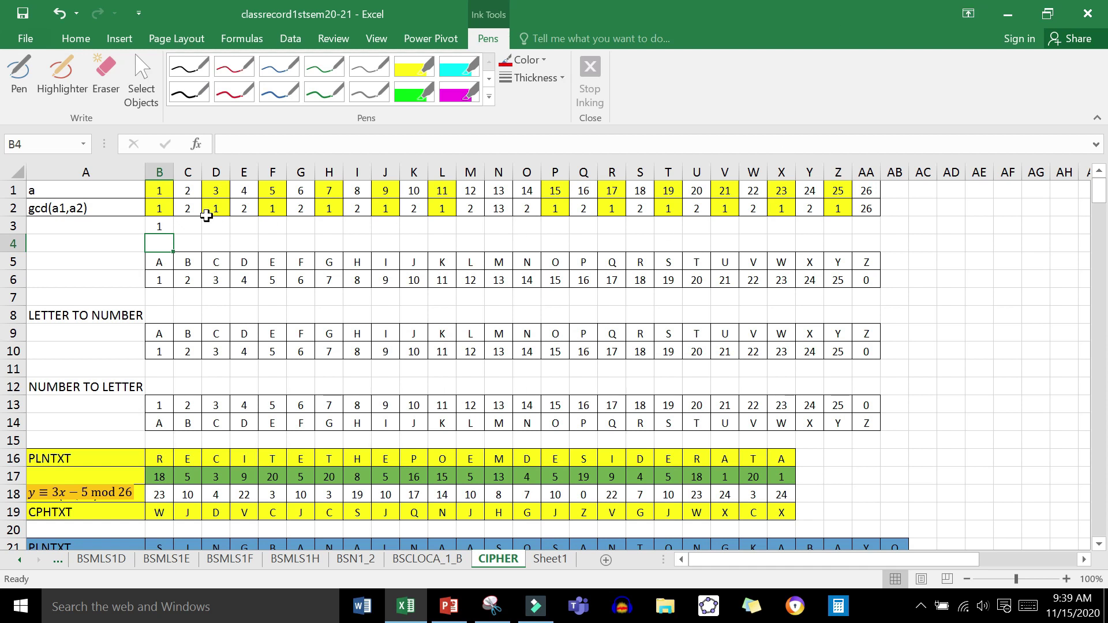
# Copy the B3 GCD formula across C3:AA3
pyautogui.click(162, 222)
pyautogui.rightClick(162, 224)
pyautogui.click(191, 249)
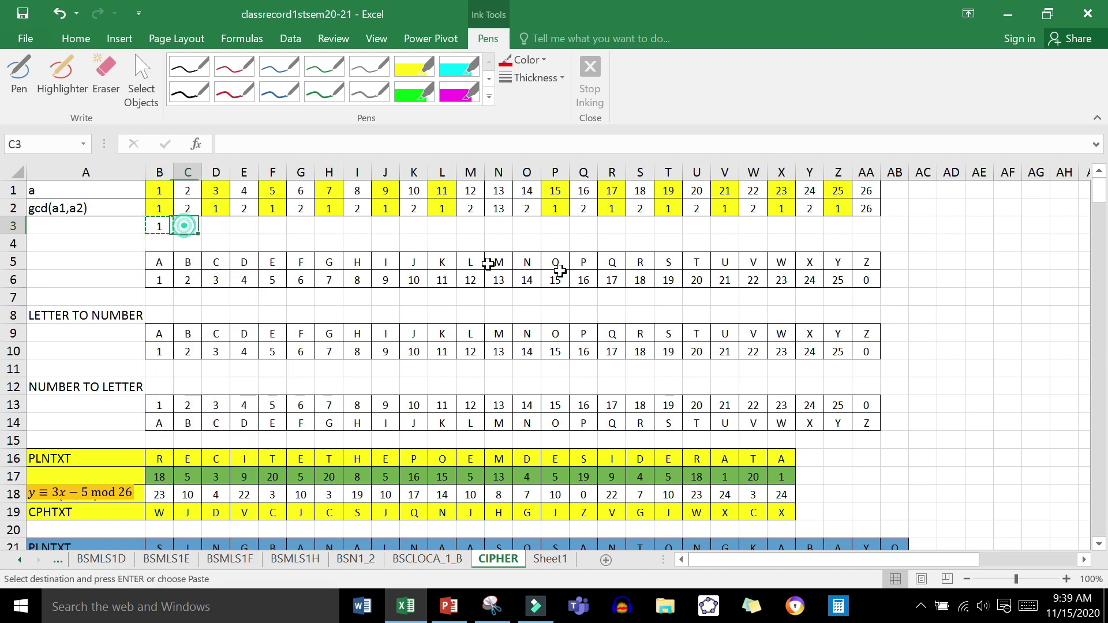
pyautogui.moveTo(188, 225); pyautogui.dragTo(871, 223)
pyautogui.hotkey('ctrl', 'v')
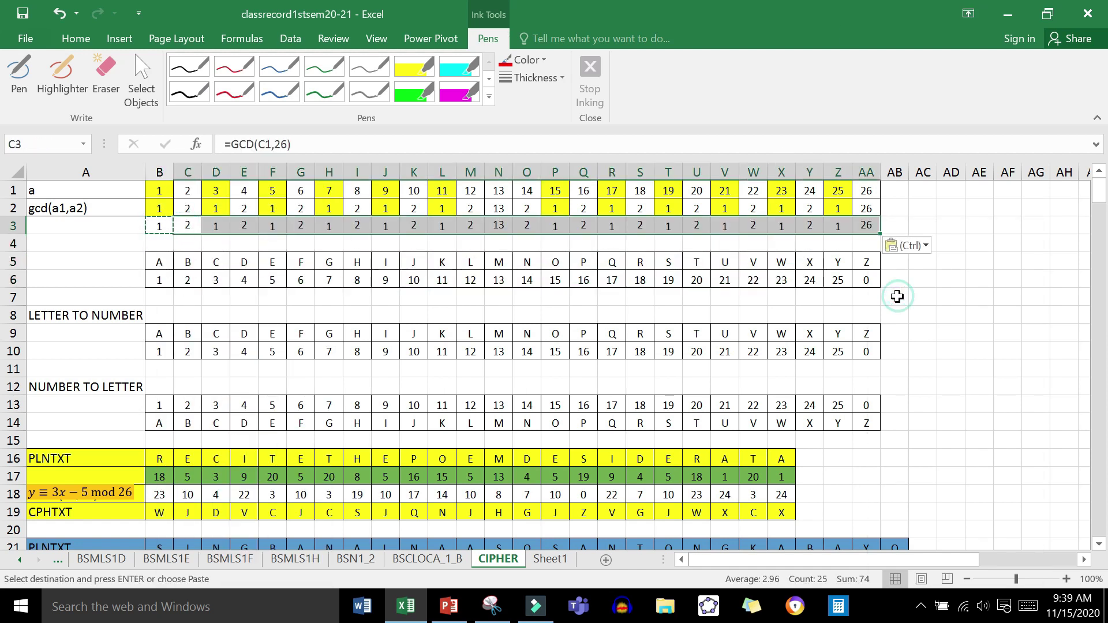
pyautogui.click(529, 245)
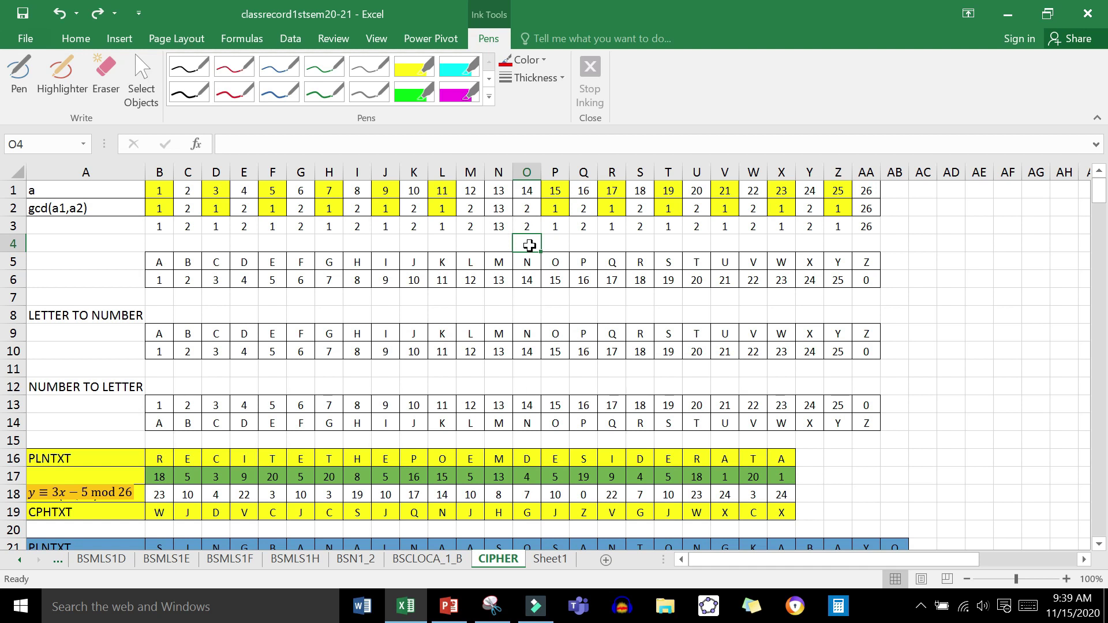
# Tick in red ink the row-1 values coprime with 26, from 1 through 23
pyautogui.click(6, 82)
pyautogui.moveTo(132, 196); pyautogui.dragTo(156, 181)
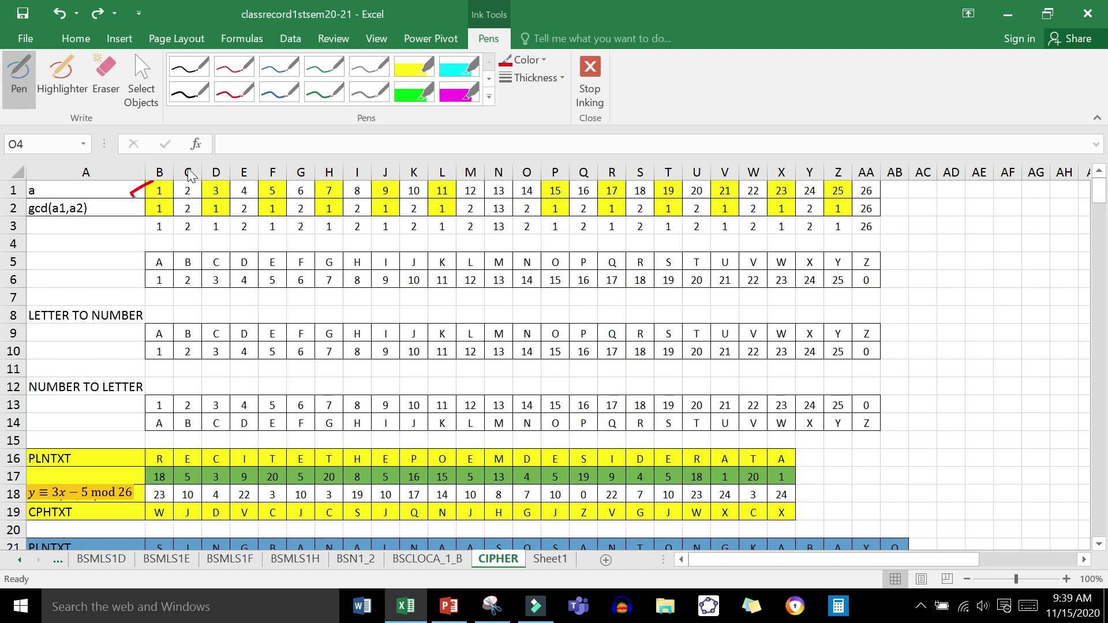
pyautogui.moveTo(225, 198)
pyautogui.mouseDown()
pyautogui.moveTo(299, 185)
pyautogui.moveTo(465, 185)
pyautogui.mouseUp()
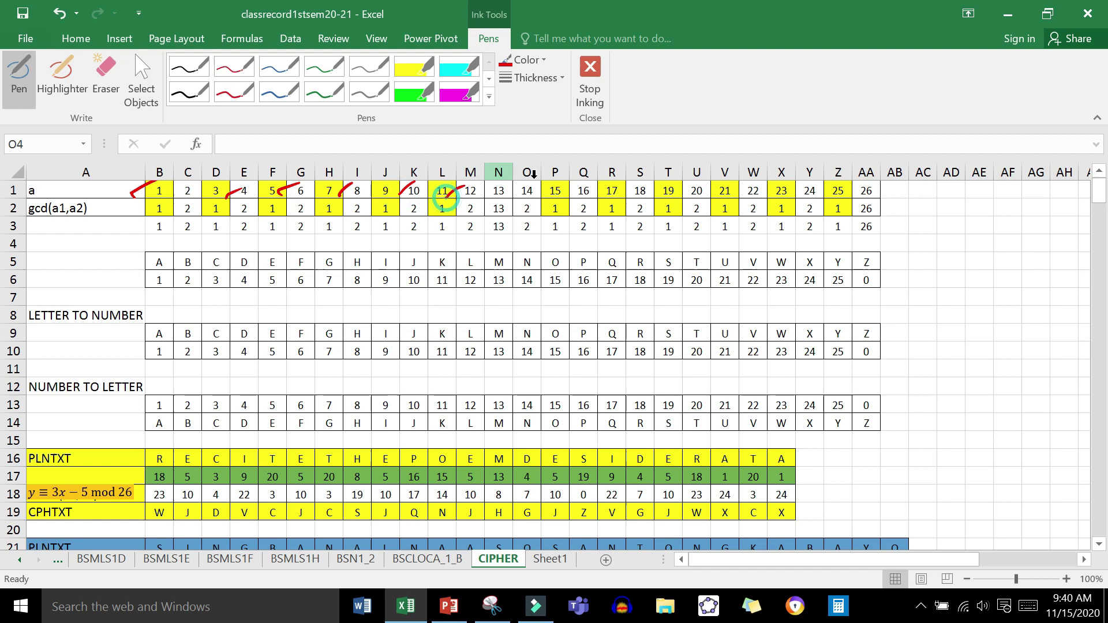
pyautogui.moveTo(559, 197); pyautogui.dragTo(758, 183)
pyautogui.moveTo(779, 196)
pyautogui.mouseDown()
pyautogui.moveTo(804, 185)
pyautogui.moveTo(847, 190)
pyautogui.mouseUp()
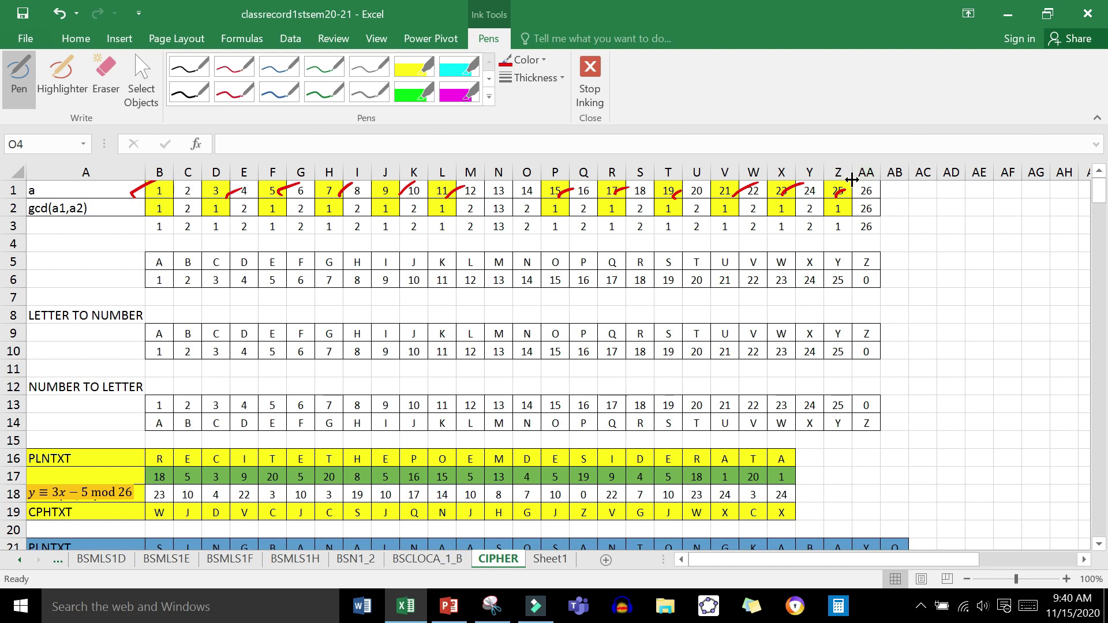
# Handwrite y = ax + … above the tables, then end inking with Esc
pyautogui.moveTo(490, 233)
pyautogui.mouseDown()
pyautogui.moveTo(501, 261)
pyautogui.moveTo(534, 239)
pyautogui.mouseUp()
pyautogui.moveTo(522, 249); pyautogui.dragTo(576, 256)
pyautogui.moveTo(575, 239)
pyautogui.mouseDown()
pyautogui.moveTo(599, 254)
pyautogui.moveTo(574, 256)
pyautogui.moveTo(621, 256)
pyautogui.mouseUp()
pyautogui.moveTo(611, 246); pyautogui.dragTo(641, 249)
pyautogui.moveTo(658, 234)
pyautogui.mouseDown()
pyautogui.moveTo(651, 258)
pyautogui.moveTo(685, 234)
pyautogui.moveTo(711, 248)
pyautogui.moveTo(734, 223)
pyautogui.moveTo(769, 251)
pyautogui.moveTo(780, 242)
pyautogui.mouseUp()
pyautogui.press('Escape')
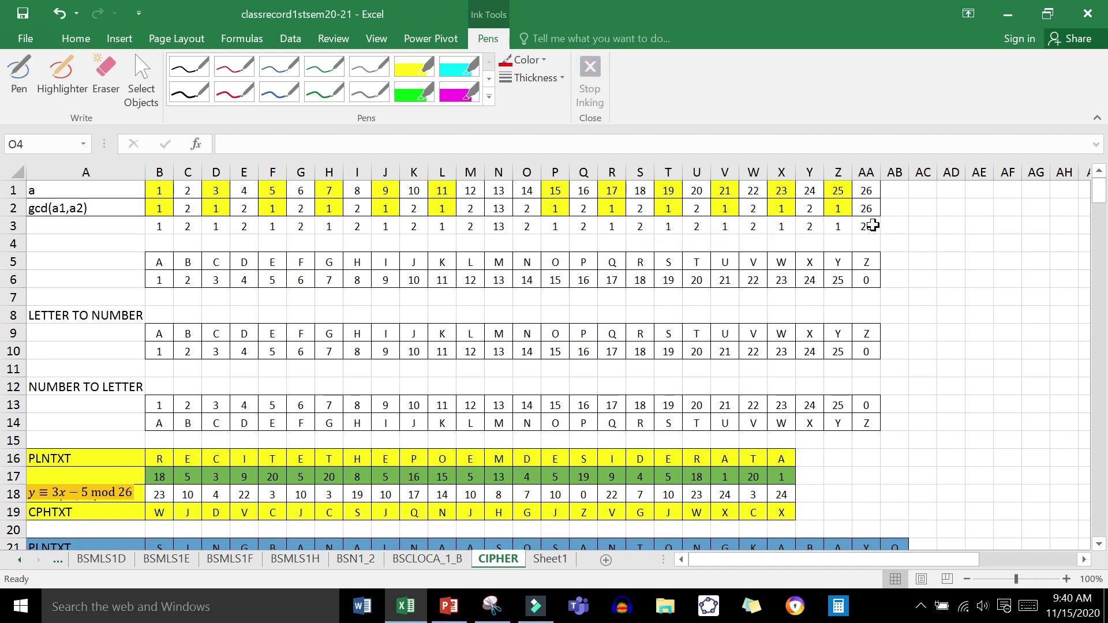
# Highlight the letter-to-number table in rows 5–6 and inspect cell N9 holding M
pyautogui.scroll(-1, 877, 224)
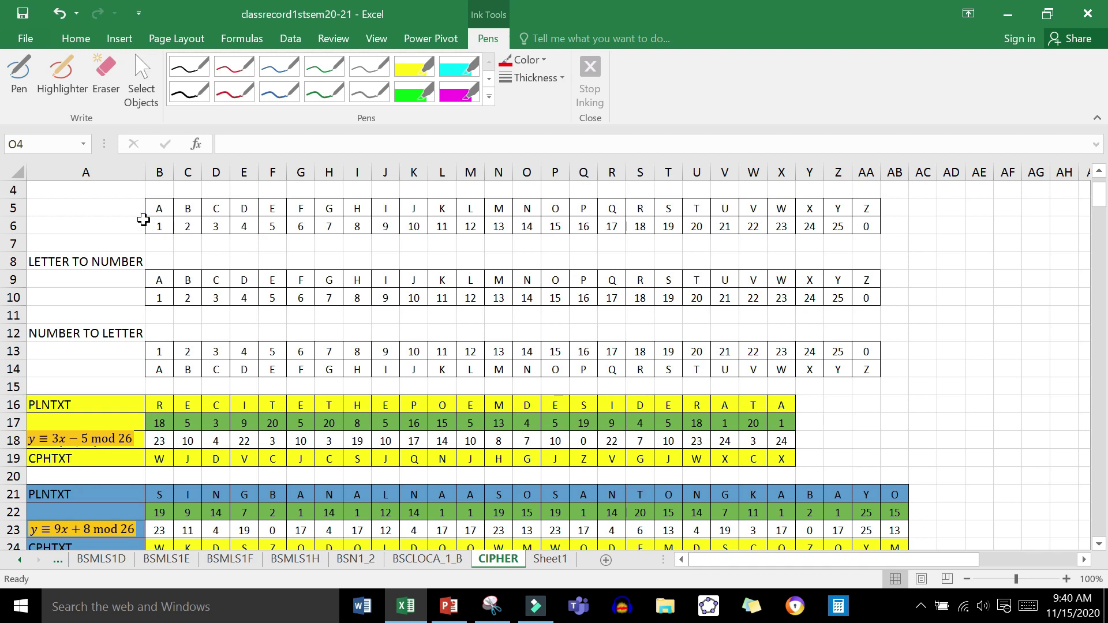
pyautogui.moveTo(149, 209); pyautogui.dragTo(865, 228)
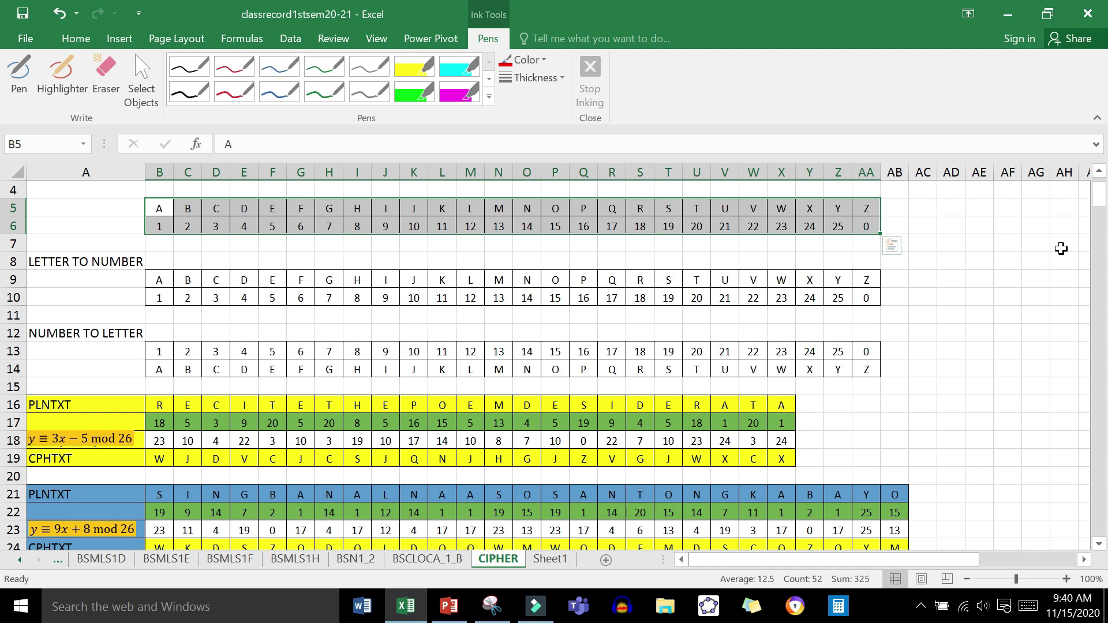
pyautogui.click(279, 257)
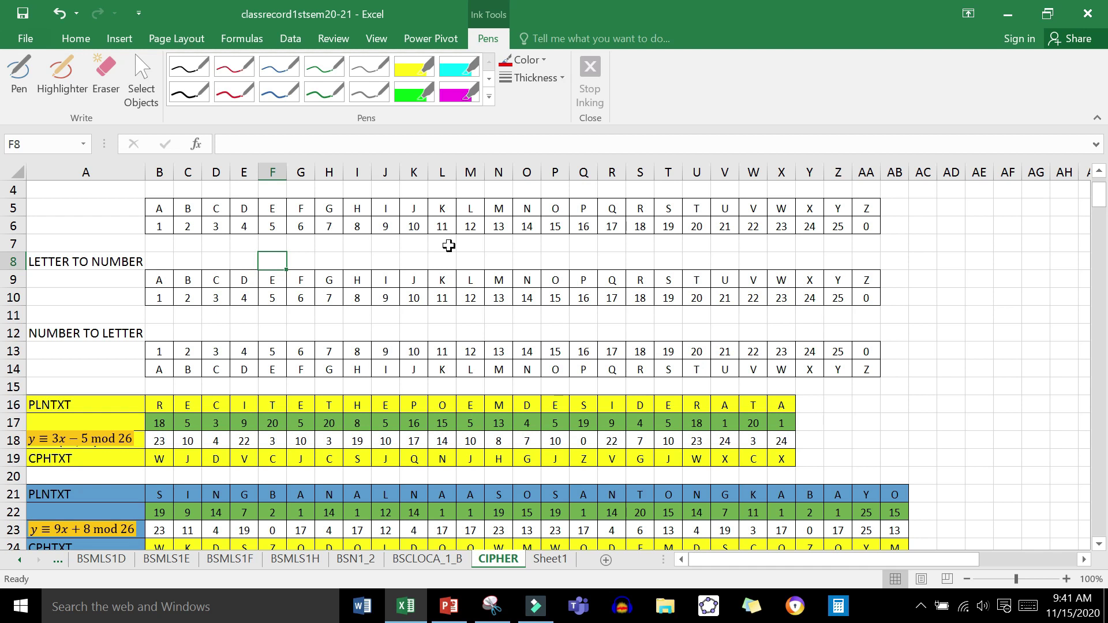
pyautogui.click(497, 279)
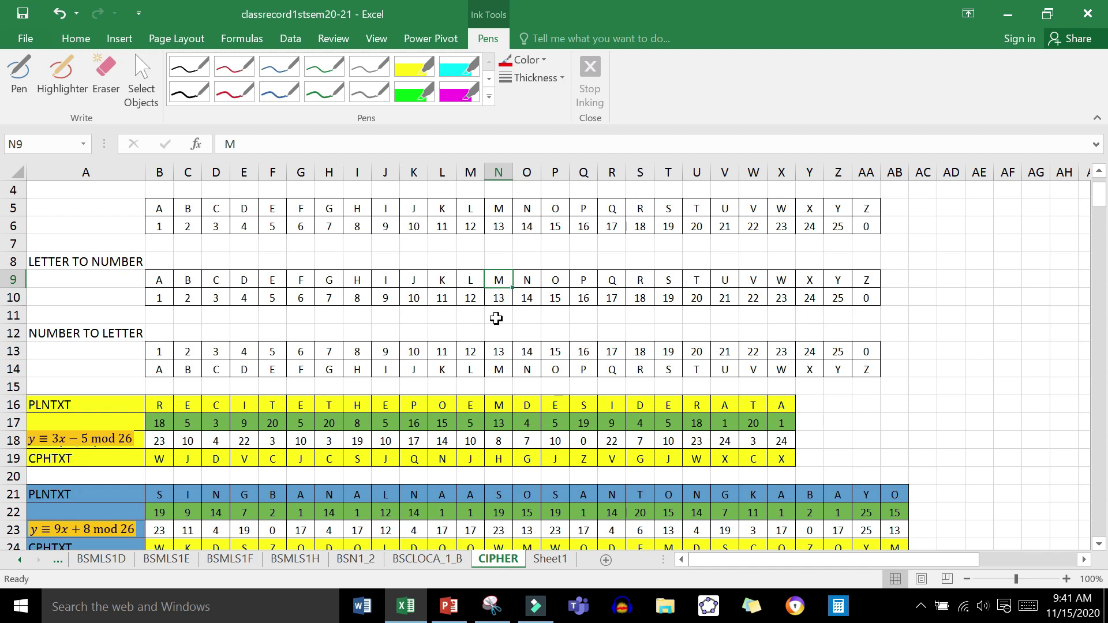
pyautogui.click(244, 315)
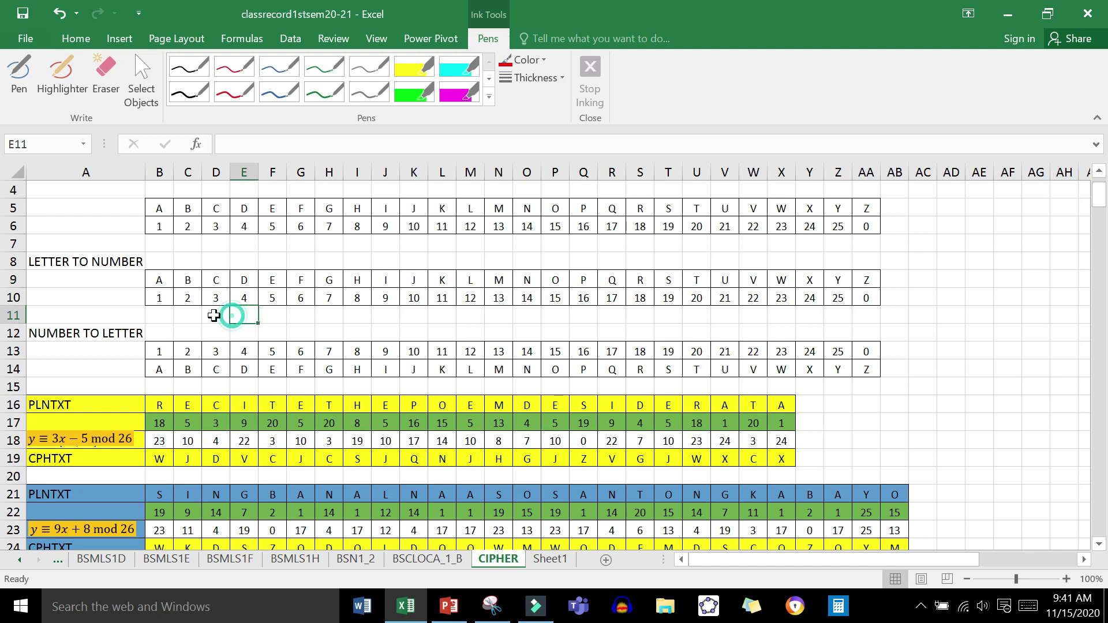
pyautogui.click(159, 298)
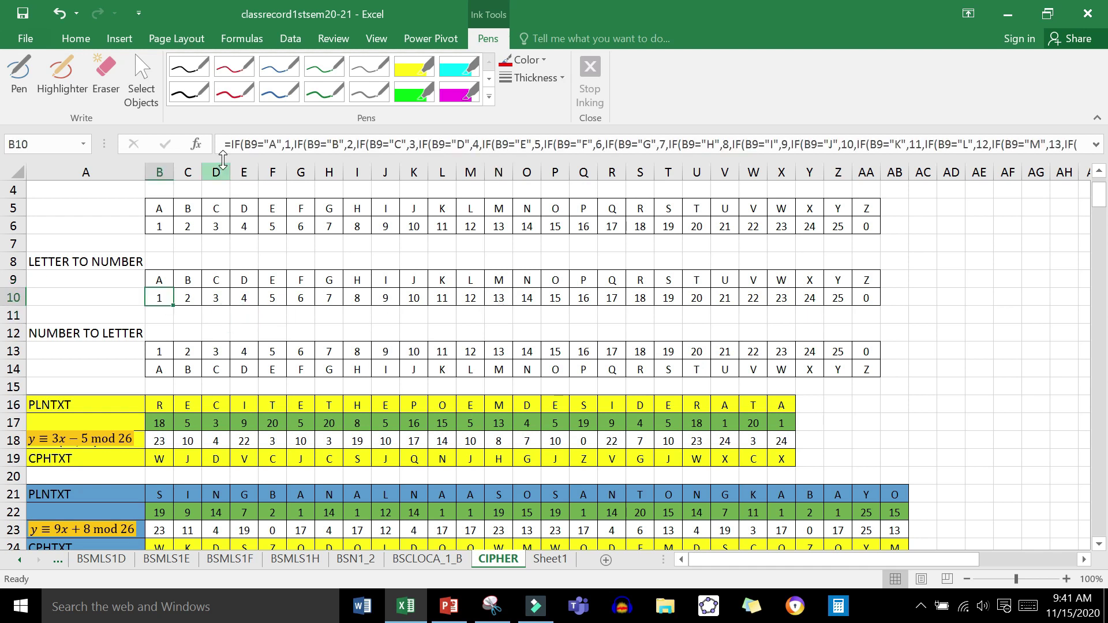
pyautogui.click(228, 144)
pyautogui.moveTo(228, 145); pyautogui.dragTo(902, 144)
pyautogui.press('Return')
pyautogui.write('=')
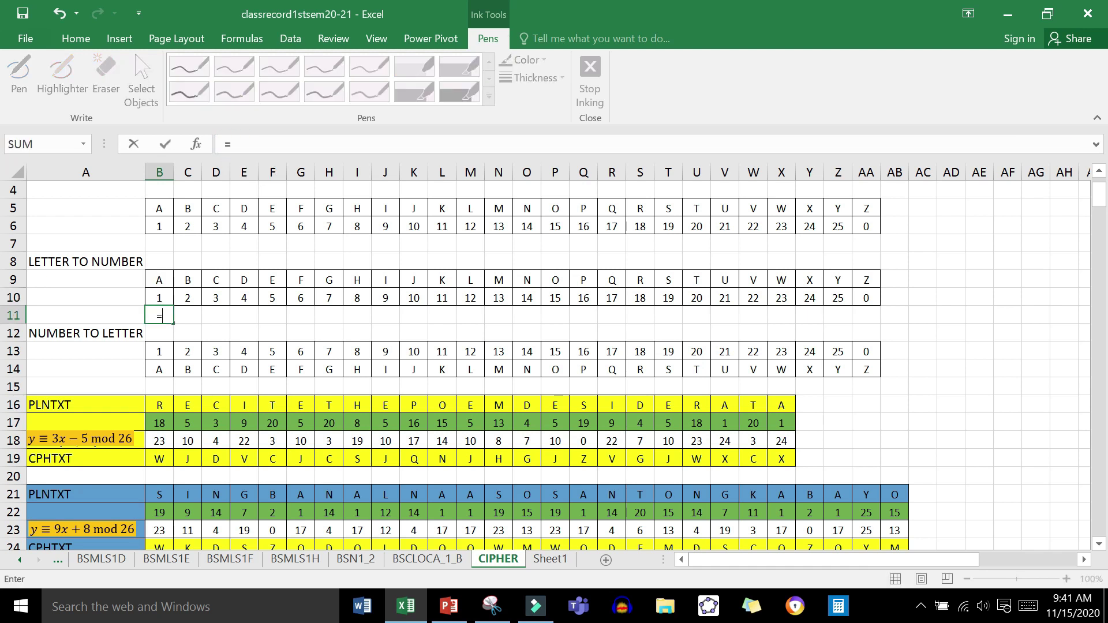
pyautogui.write('If(')
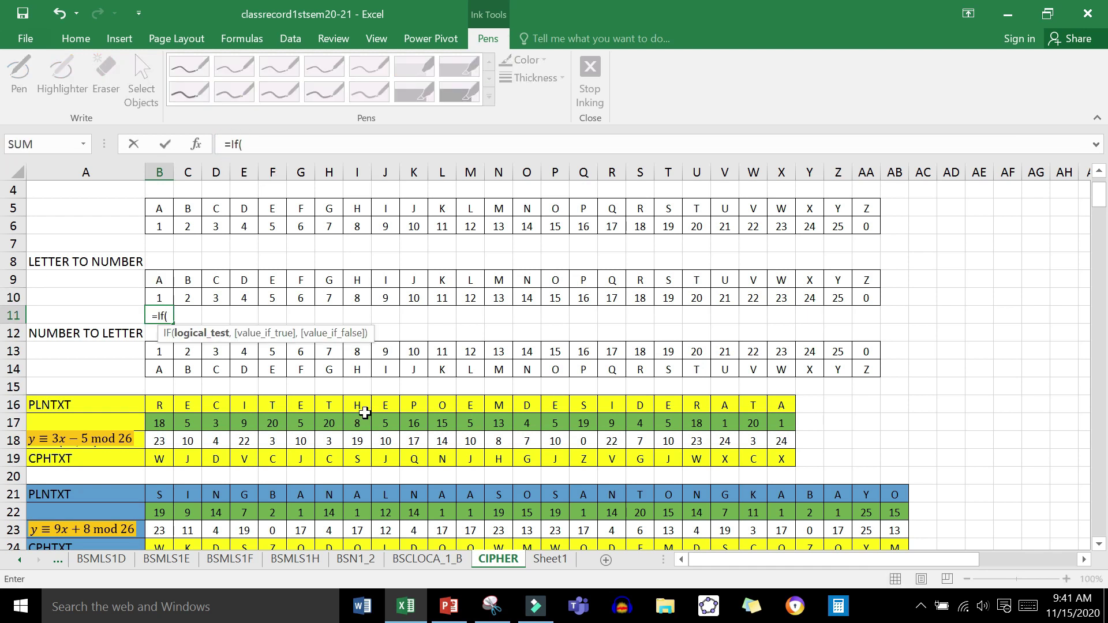
pyautogui.press('Escape')
pyautogui.click(159, 297)
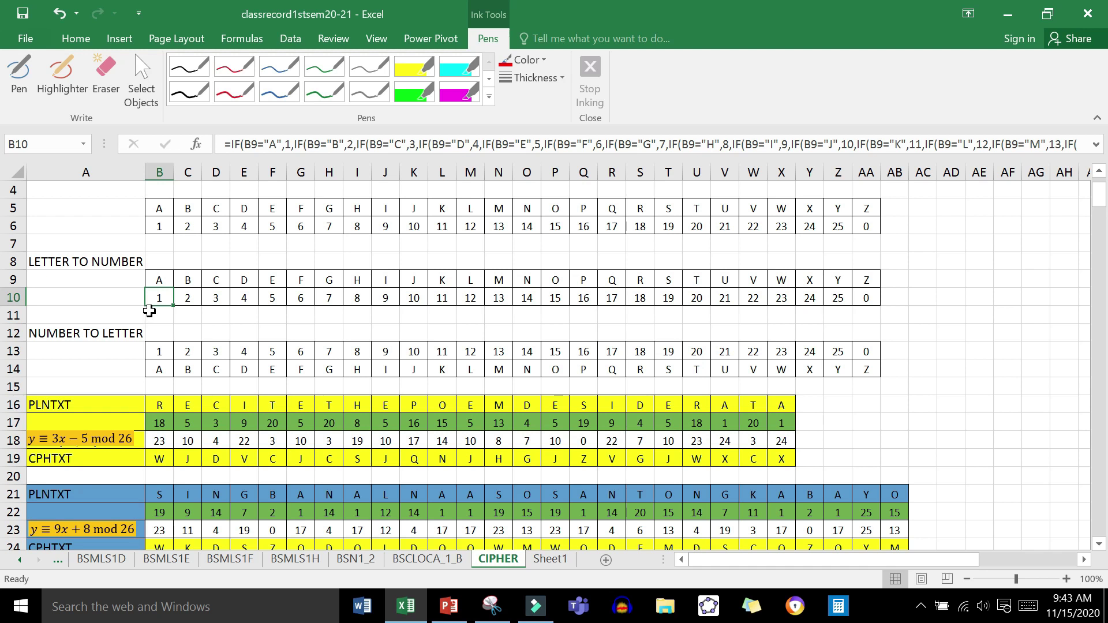
pyautogui.click(216, 333)
pyautogui.scroll(-3, 220, 292)
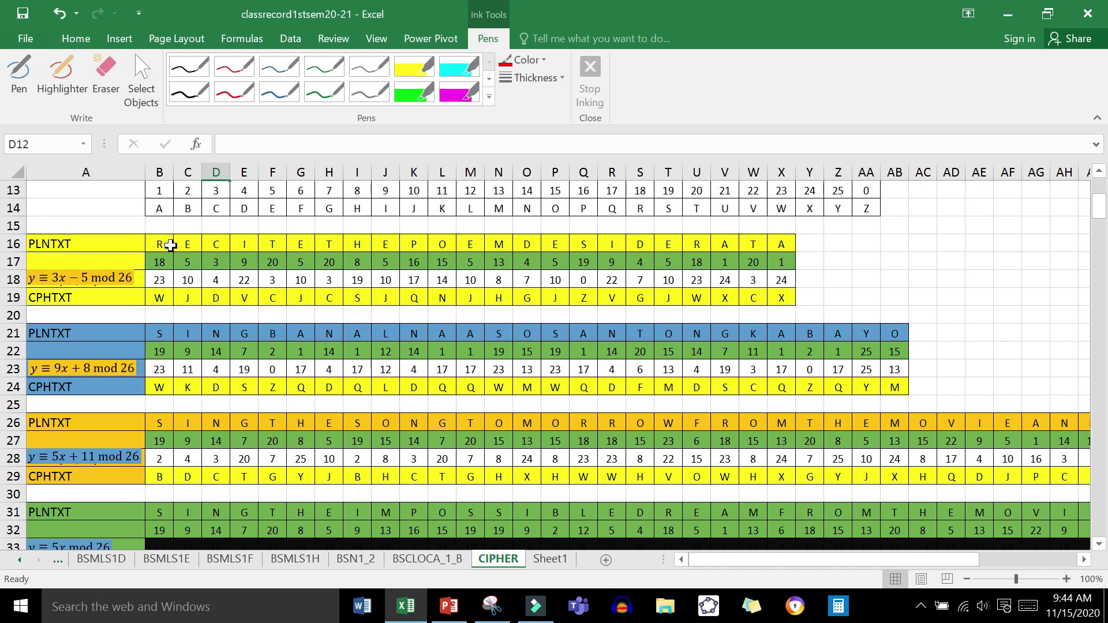
pyautogui.click(837, 262)
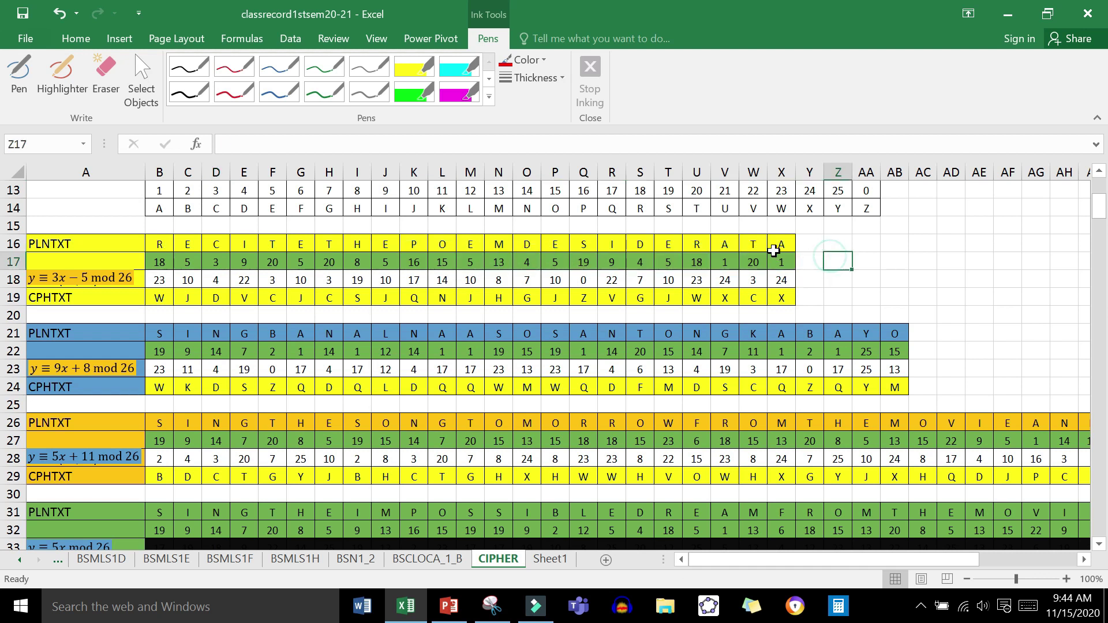
pyautogui.click(12, 261)
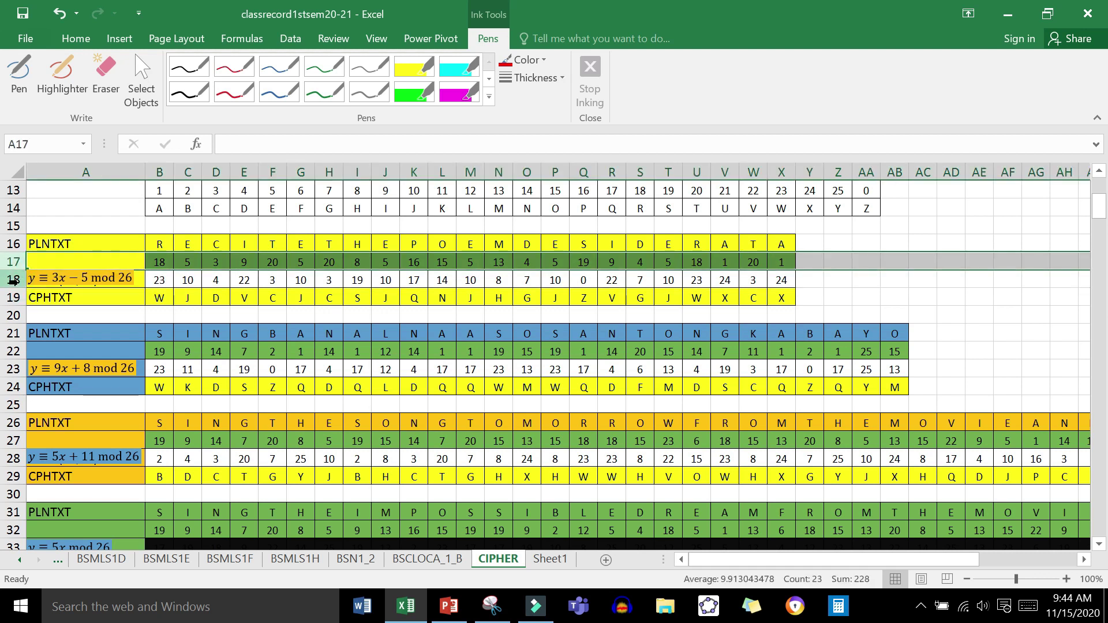
pyautogui.click(13, 281)
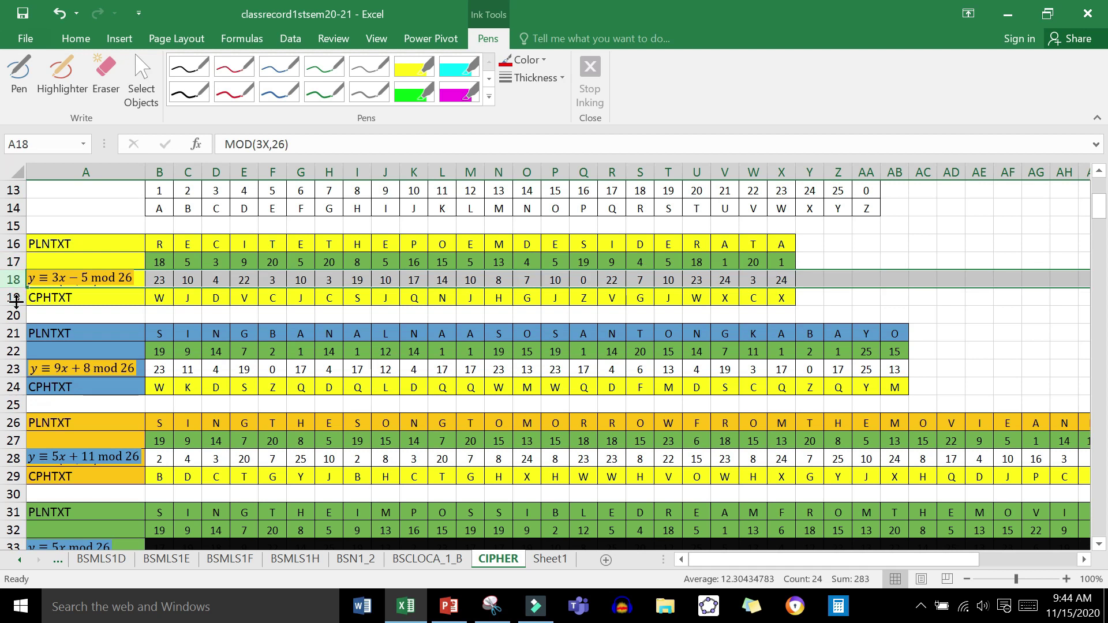
pyautogui.click(13, 298)
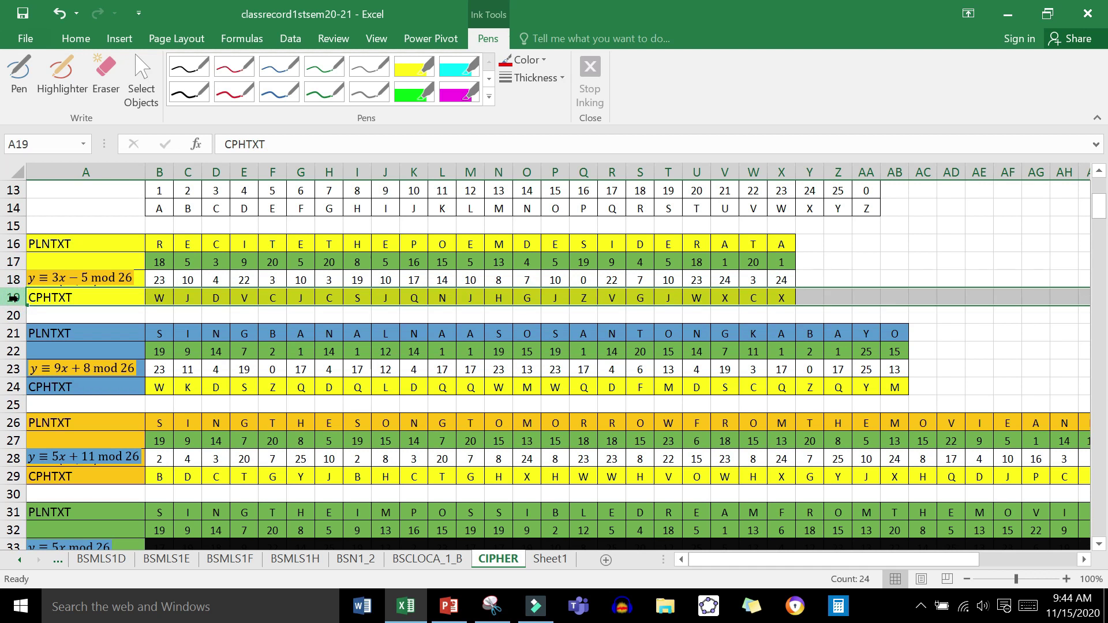
pyautogui.scroll(2, 92, 312)
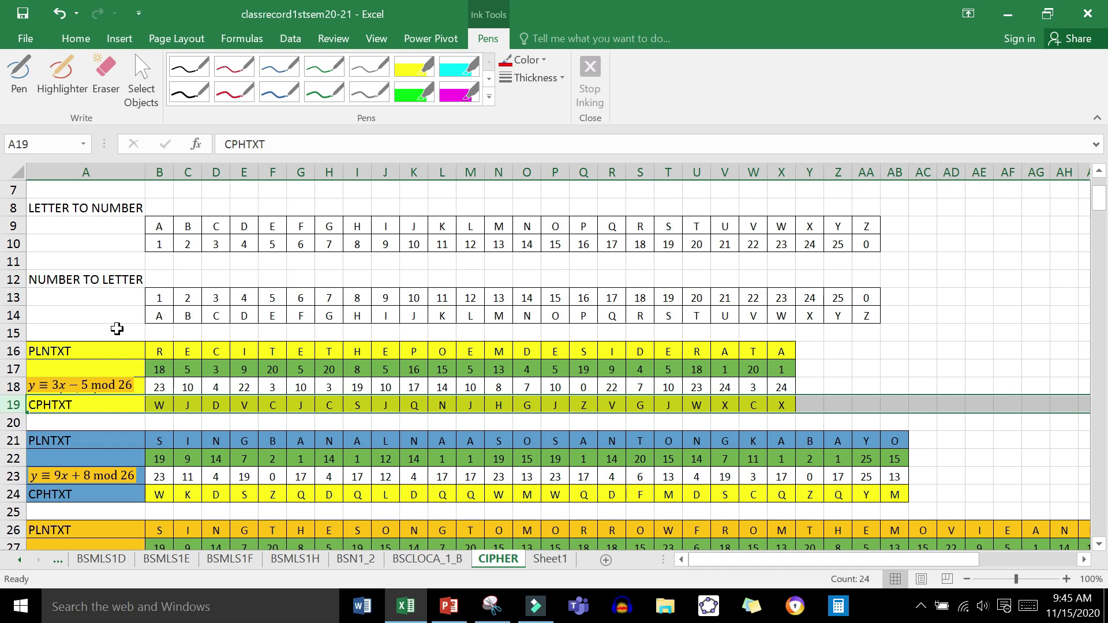
pyautogui.click(13, 387)
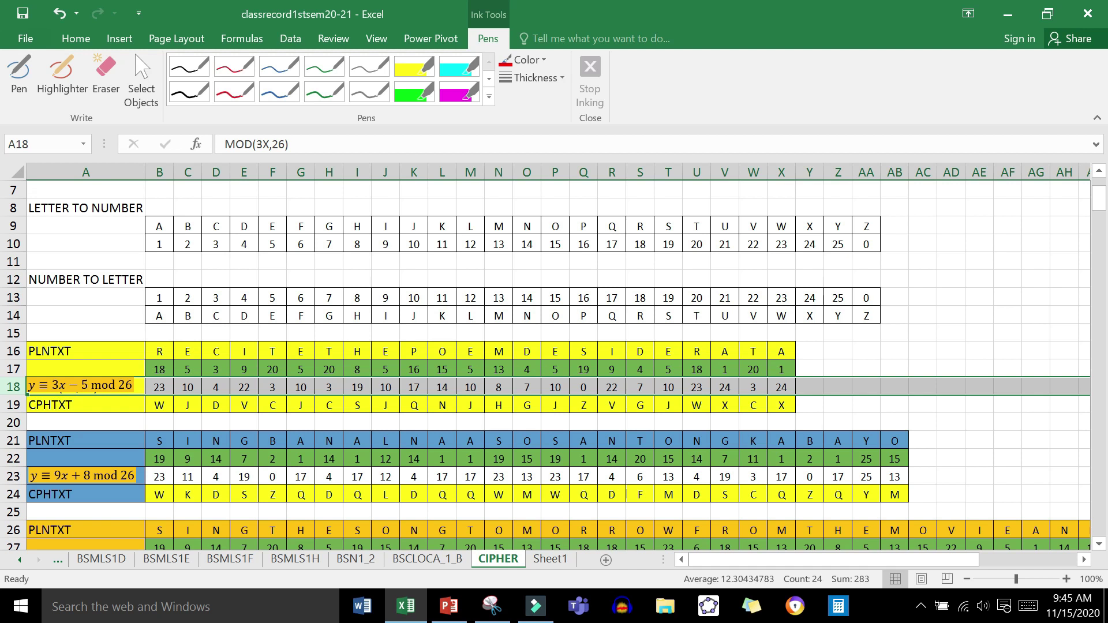
# Reveal the references of B14's number-to-letter nested IF formula without changing it
pyautogui.click(160, 316)
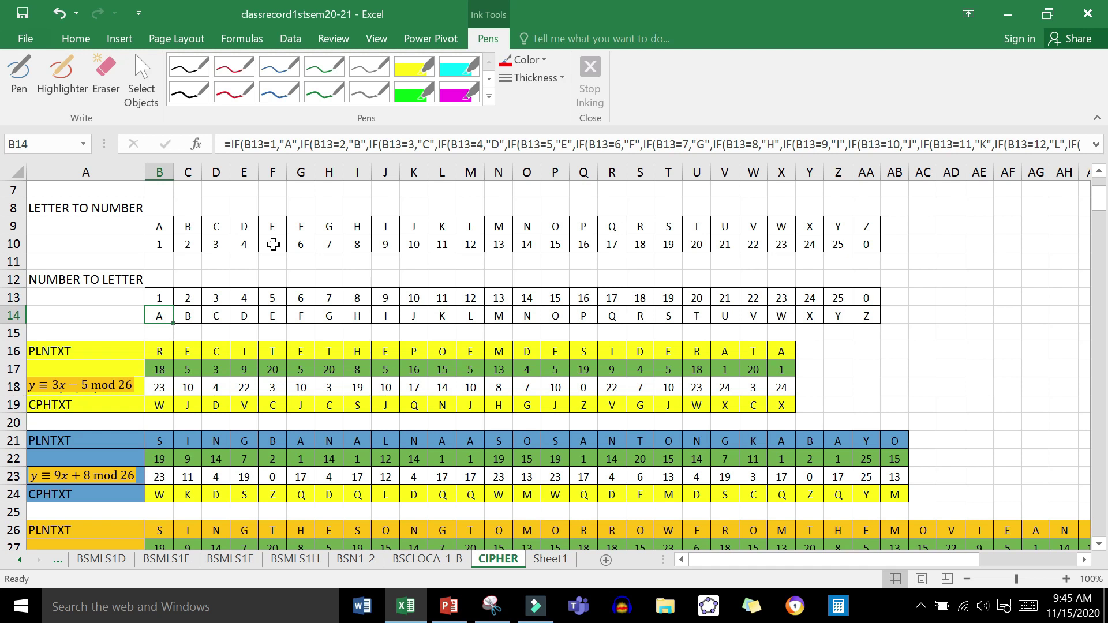
pyautogui.click(293, 149)
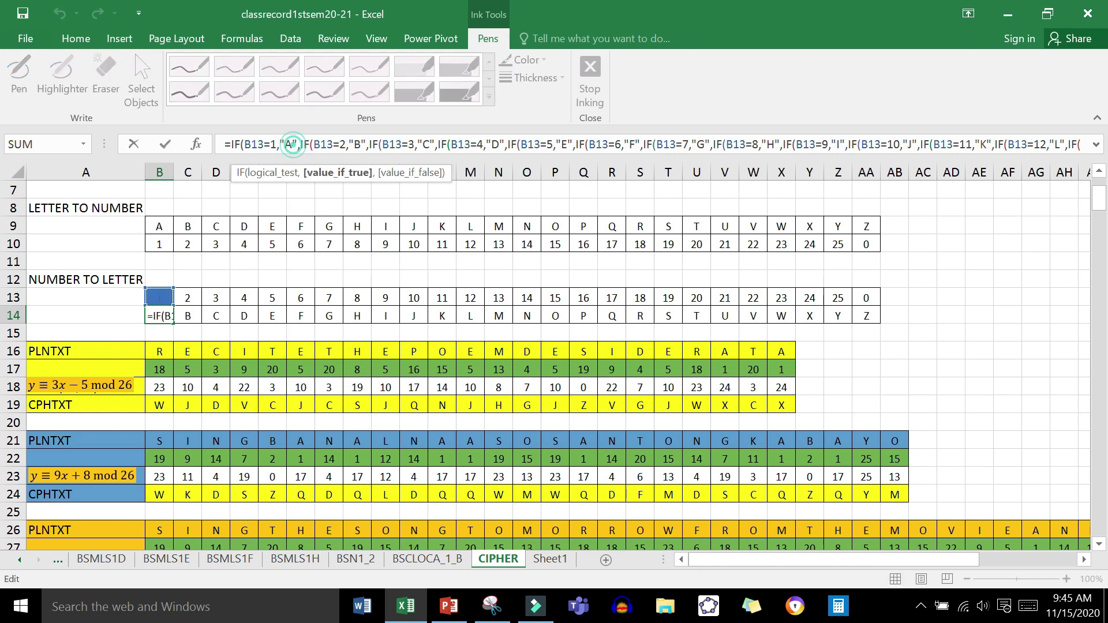
pyautogui.press('Escape')
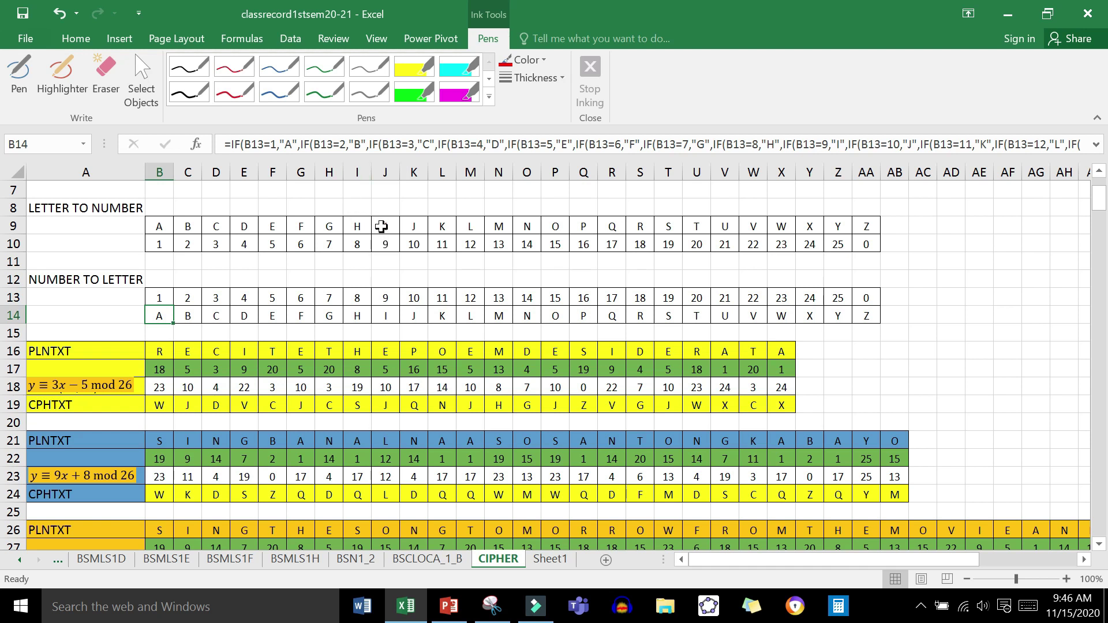
pyautogui.click(810, 350)
pyautogui.scroll(-1, 884, 337)
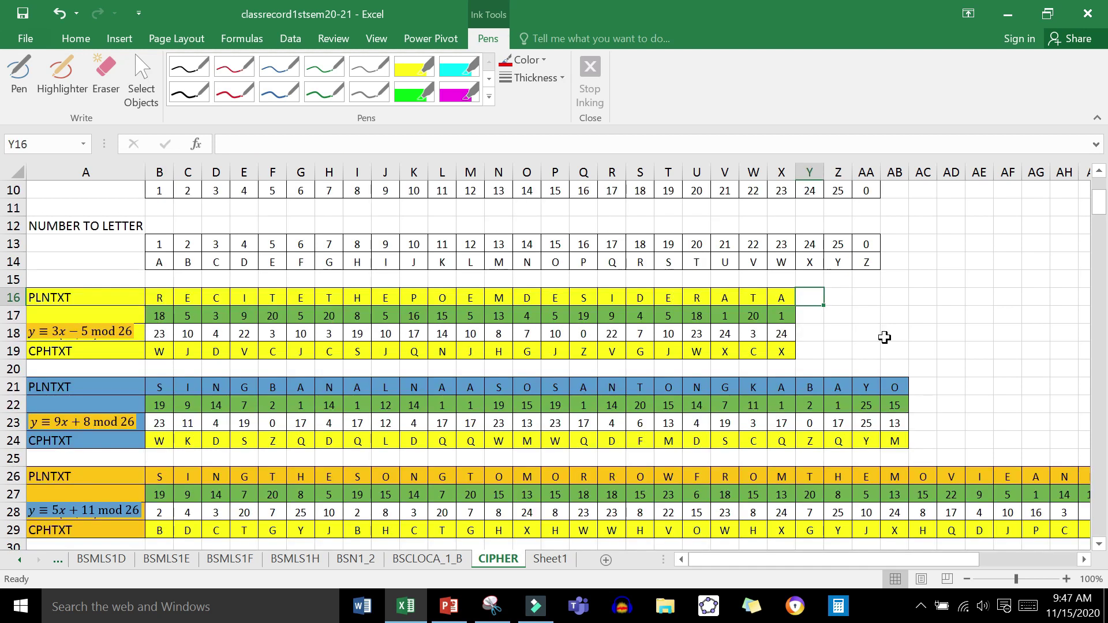
pyautogui.scroll(-16, 885, 337)
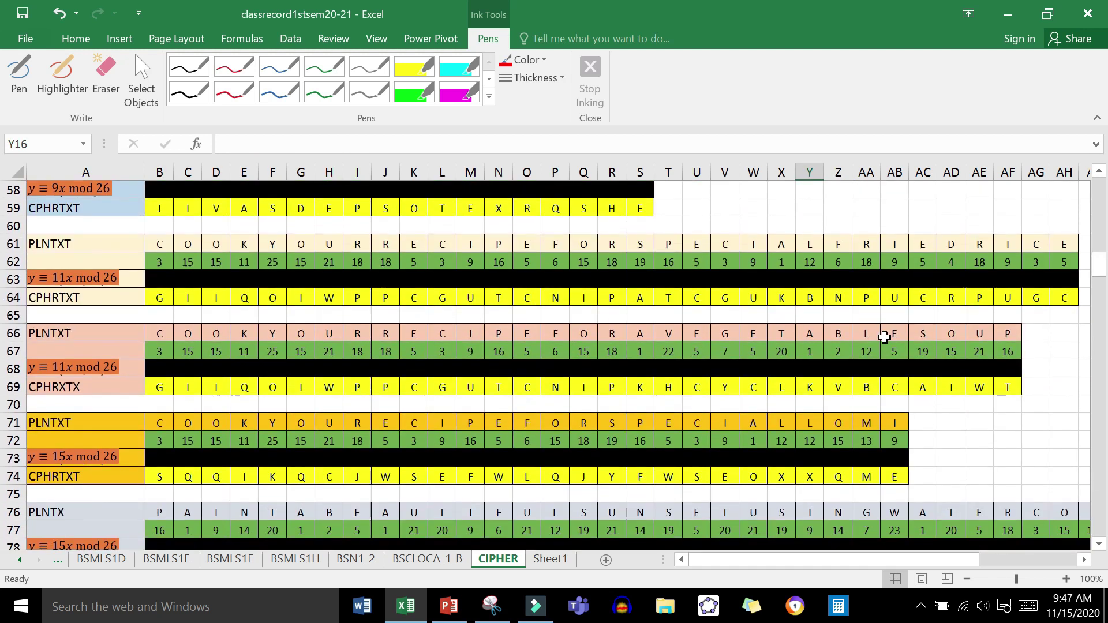
pyautogui.scroll(-3, 884, 337)
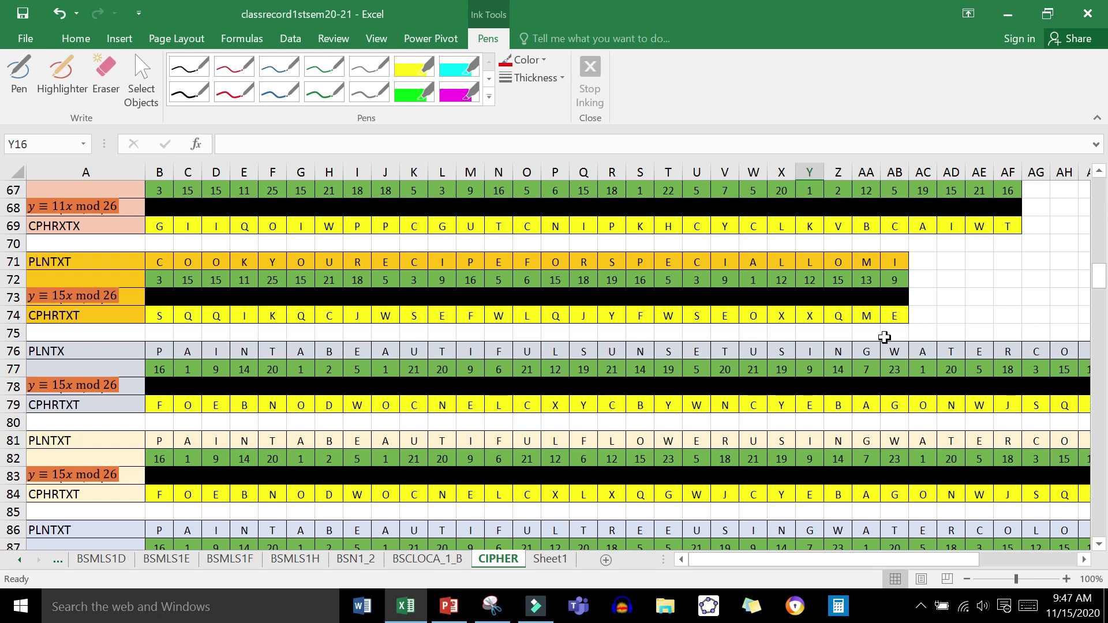
pyautogui.scroll(20, 885, 337)
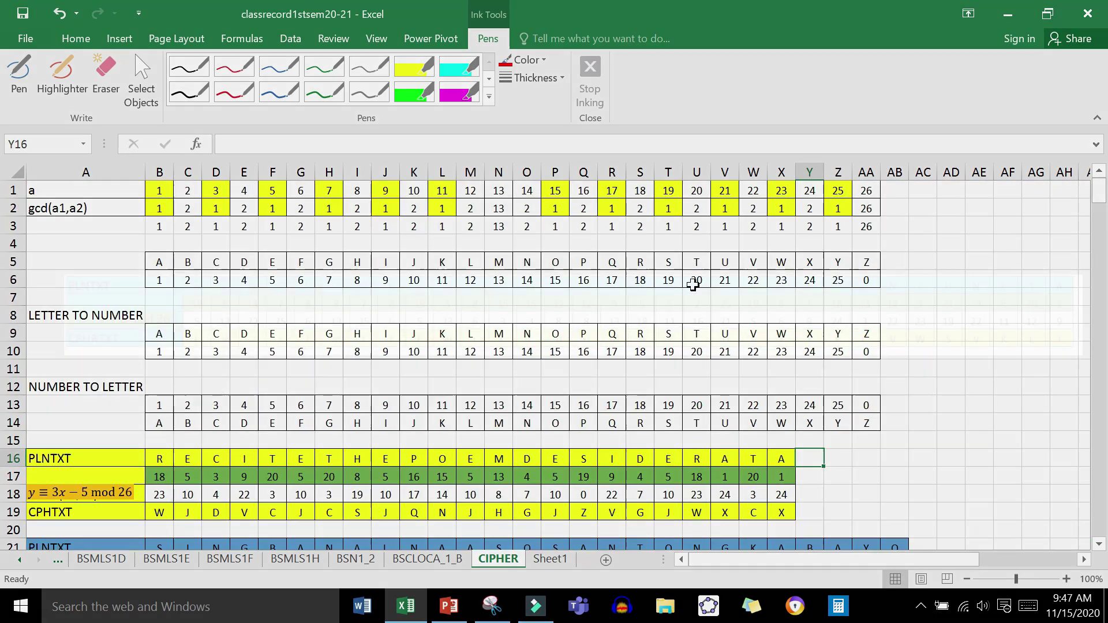